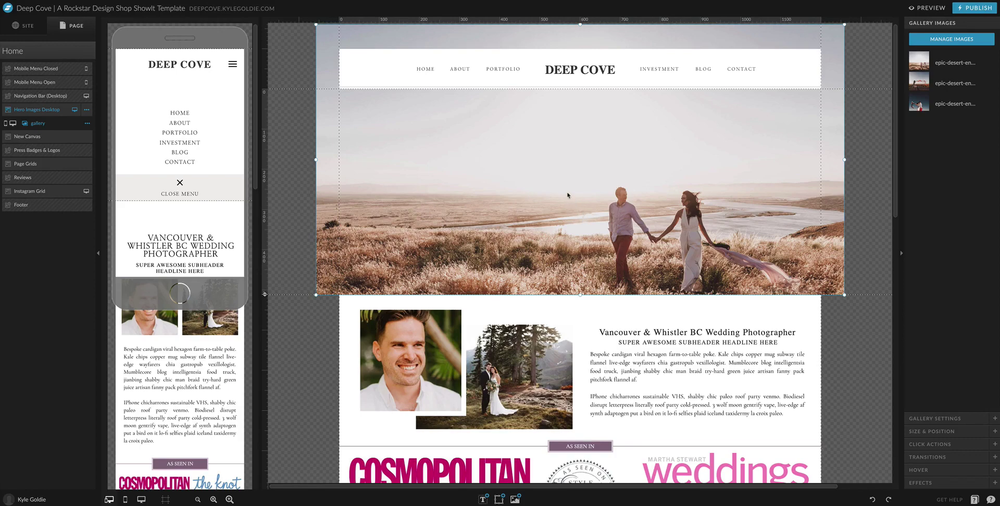
- Locate and select the hero gallery on the Hero Images Desktop canvas
{"action": "left_click", "coordinate": [33, 54]}
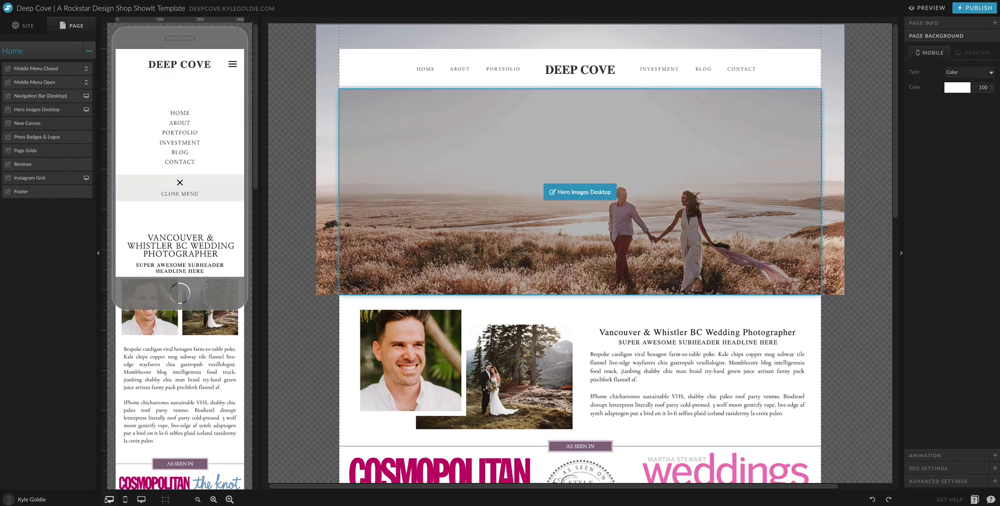
{"action": "scroll", "coordinate": [598, 235], "scroll_direction": "down", "scroll_amount": 10}
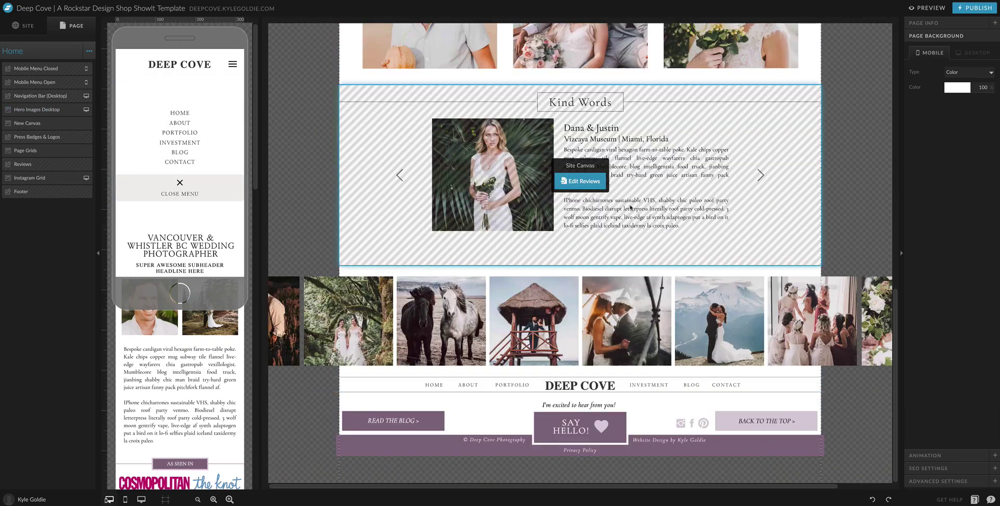
{"action": "scroll", "coordinate": [630, 208], "scroll_direction": "up", "scroll_amount": 10}
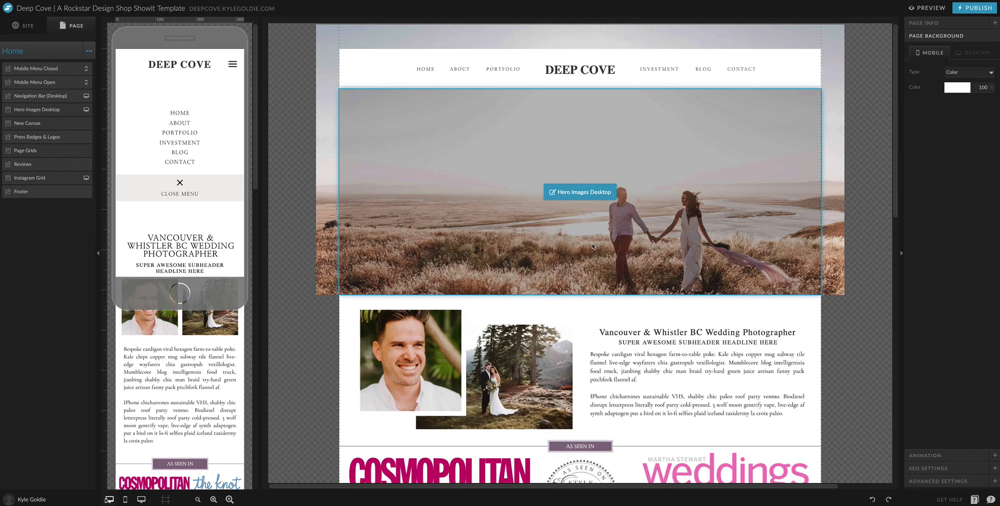
{"action": "left_click", "coordinate": [598, 241]}
{"action": "left_click", "coordinate": [662, 141]}
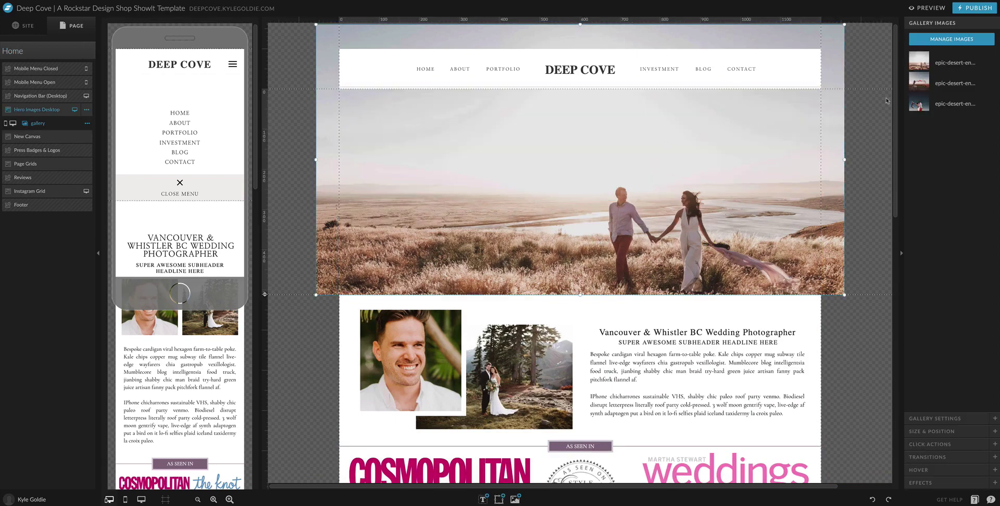
{"action": "key", "text": "Escape"}
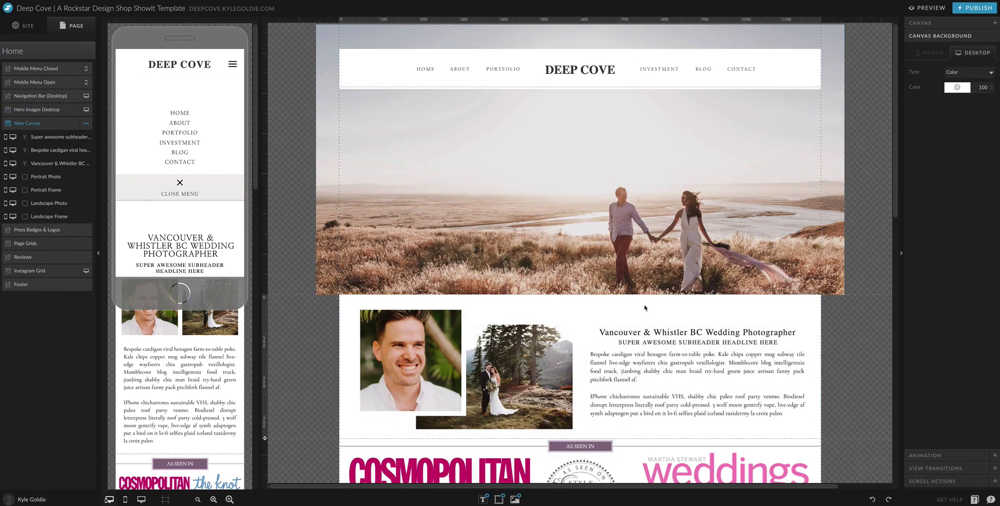
- Review the hero canvas settings and gallery image details, and preview the site
{"action": "left_click", "coordinate": [915, 23]}
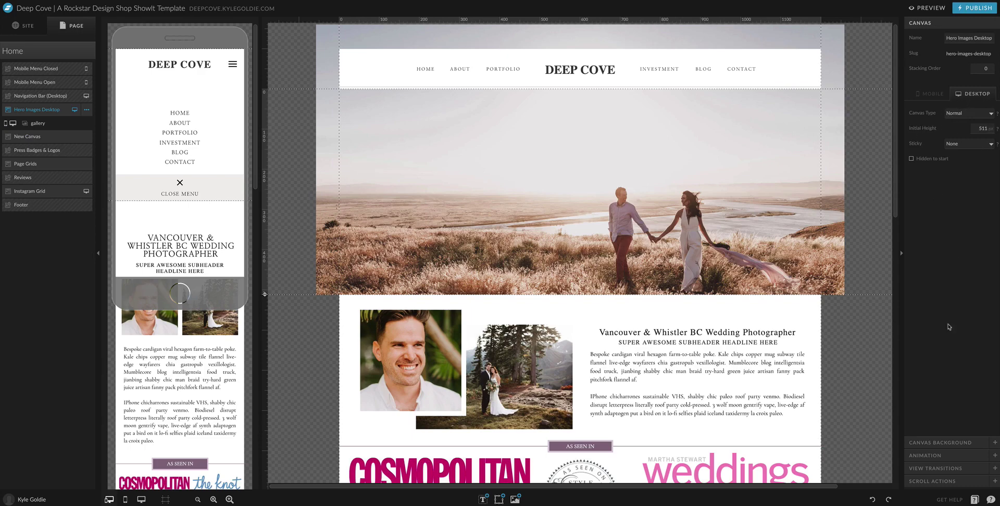
{"action": "left_click", "coordinate": [770, 255]}
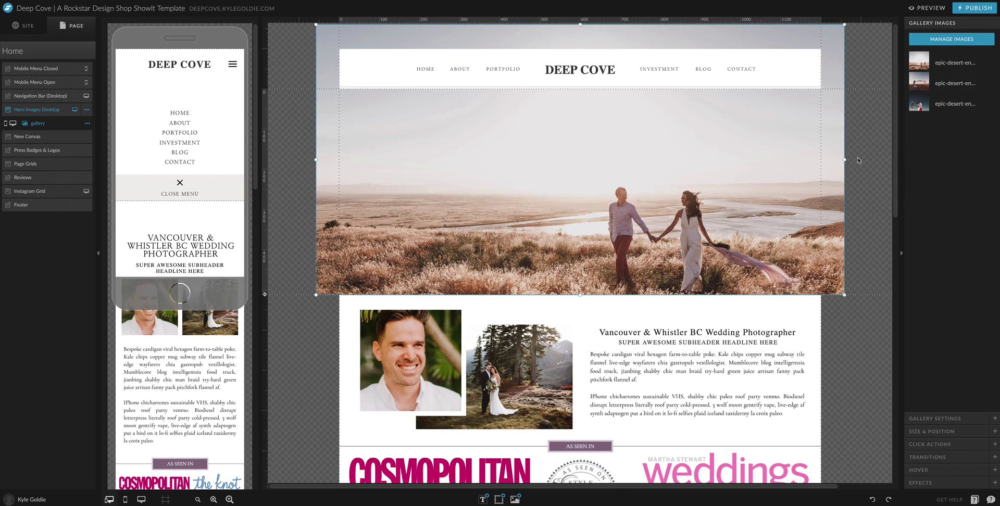
{"action": "left_click", "coordinate": [920, 64]}
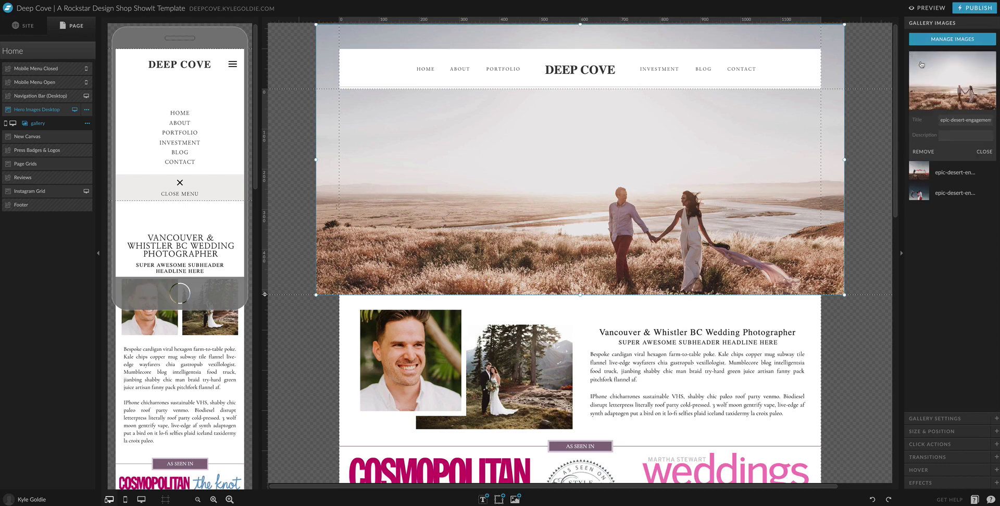
{"action": "left_click", "coordinate": [920, 173]}
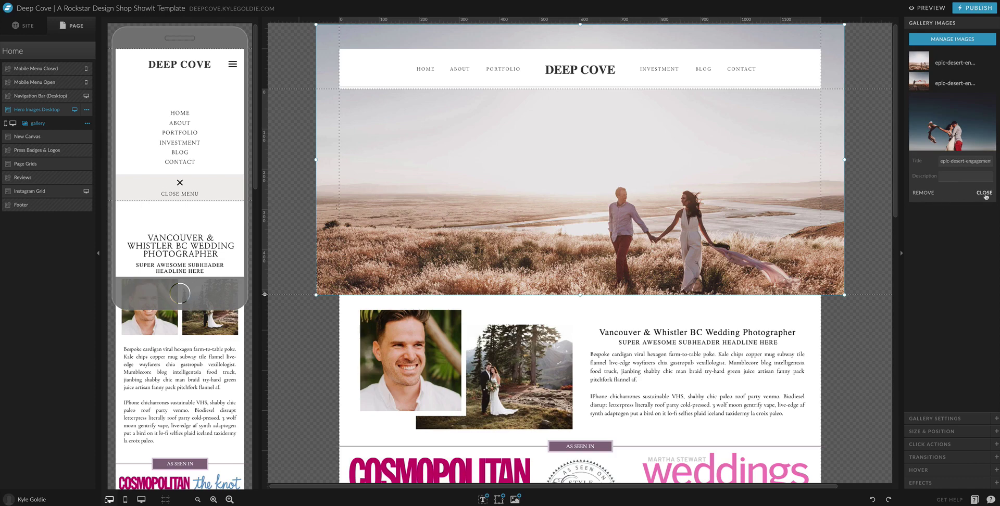
{"action": "left_click", "coordinate": [984, 193]}
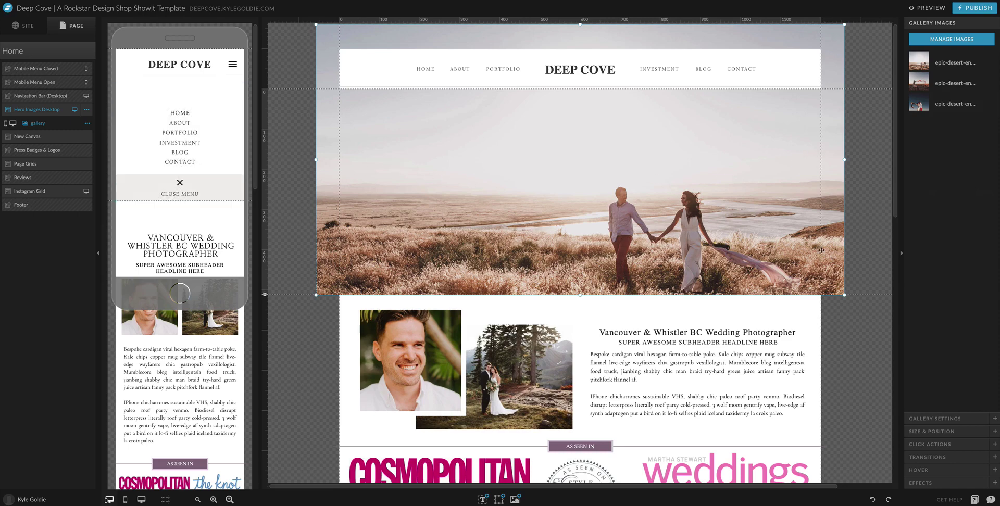
{"action": "left_click", "coordinate": [930, 8]}
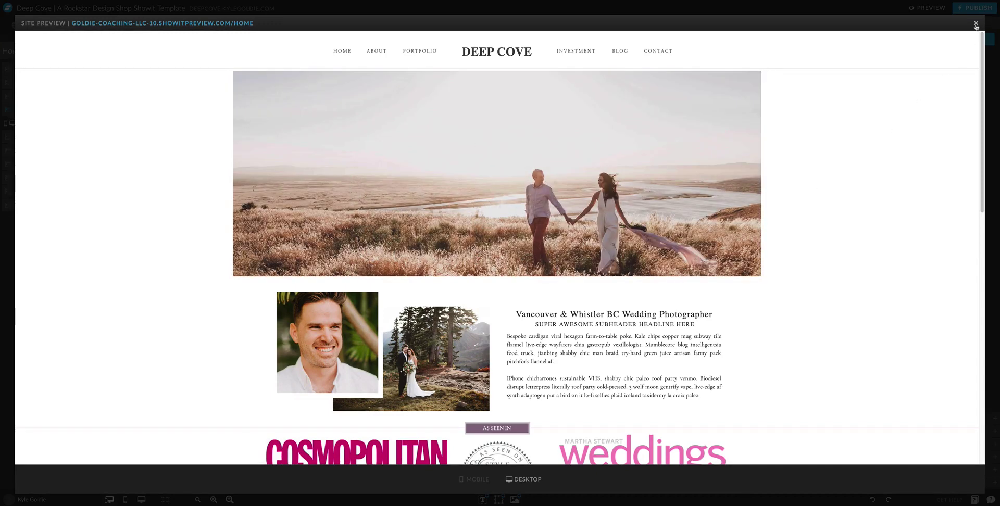
{"action": "left_click", "coordinate": [976, 25]}
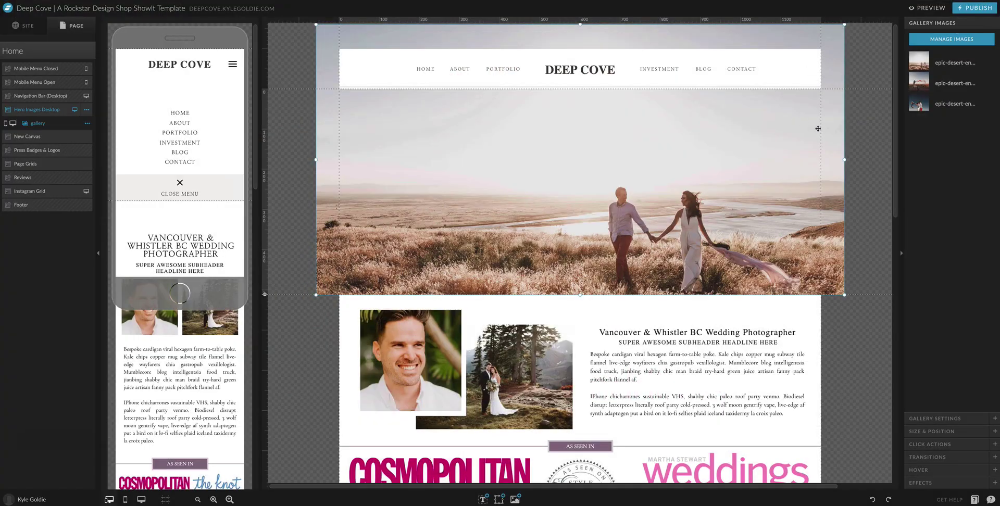
- Delete the gallery and add the epic-desert engagement photo from Wedding Photos
{"action": "key", "text": "Delete"}
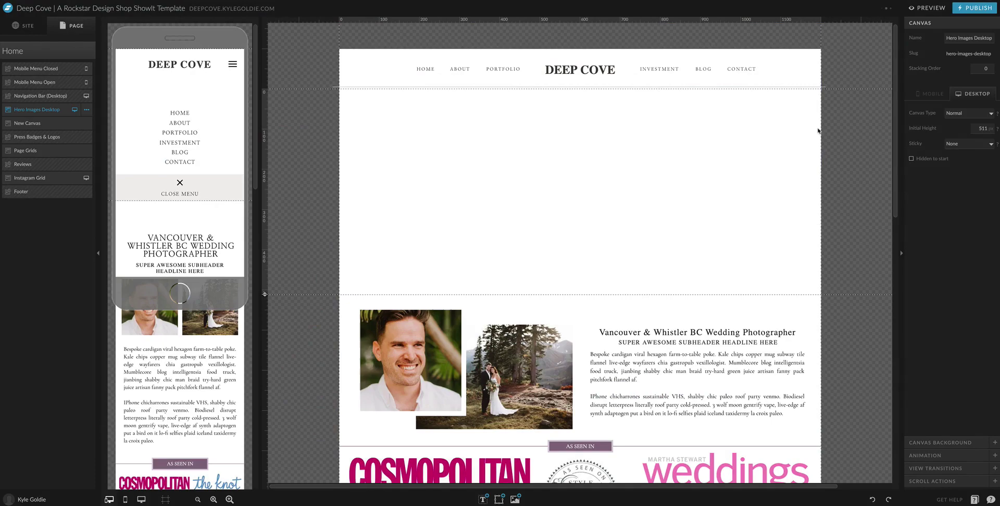
{"action": "mouse_move", "coordinate": [497, 501]}
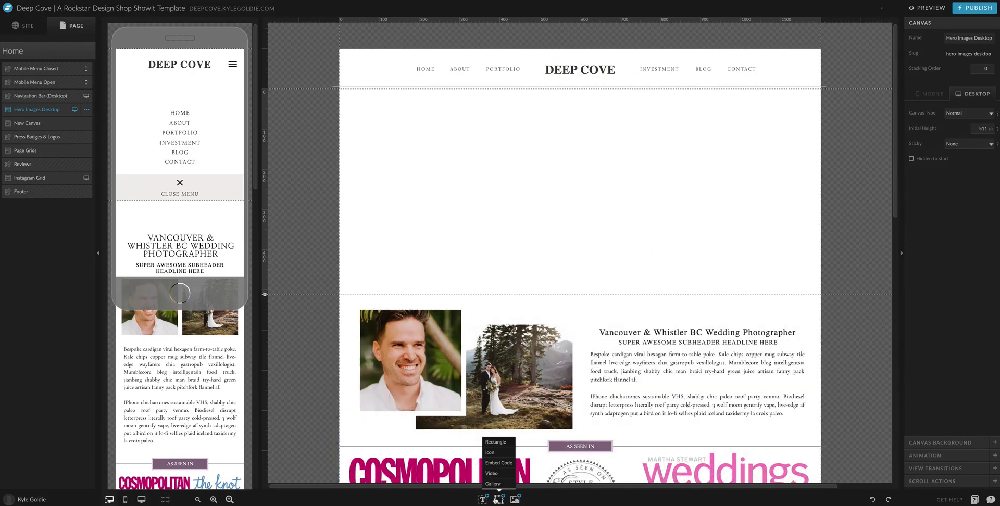
{"action": "left_click", "coordinate": [493, 484]}
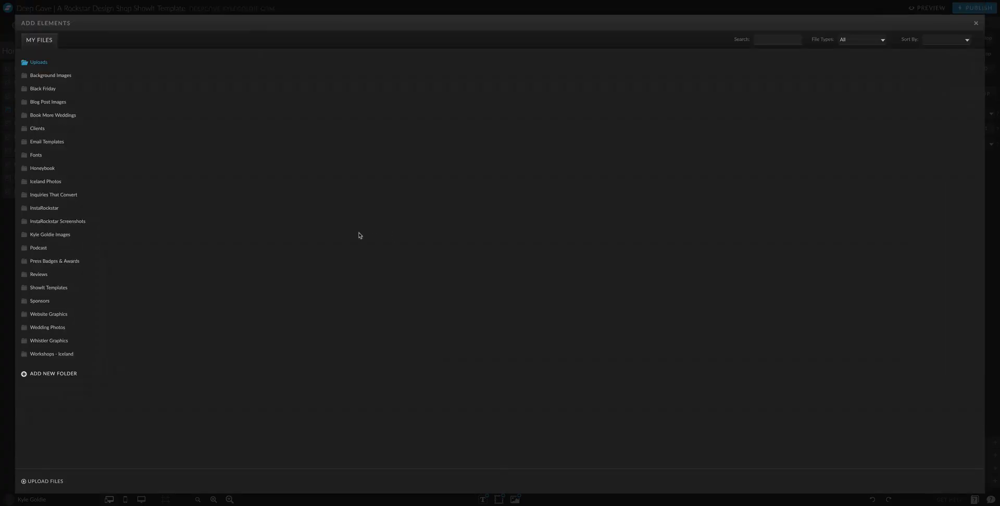
{"action": "left_click", "coordinate": [43, 327]}
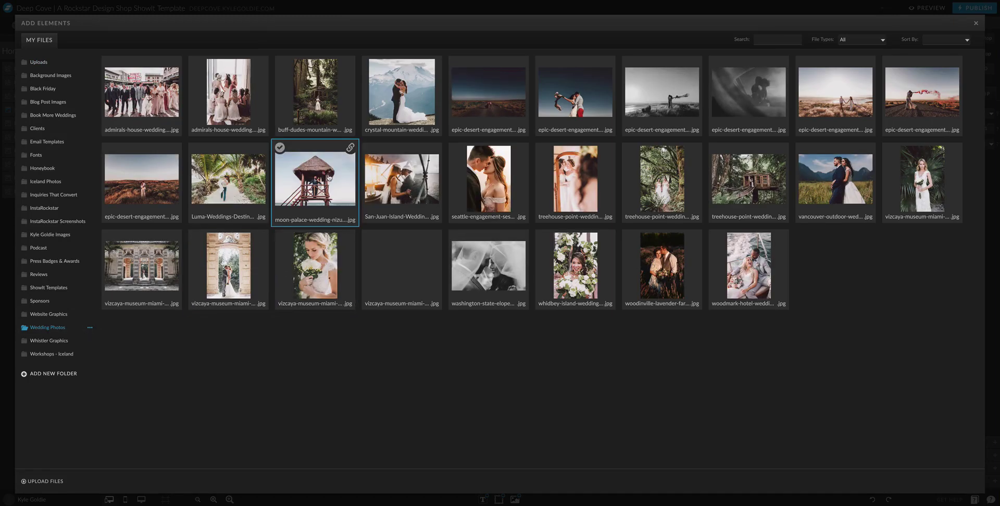
{"action": "left_click", "coordinate": [842, 91]}
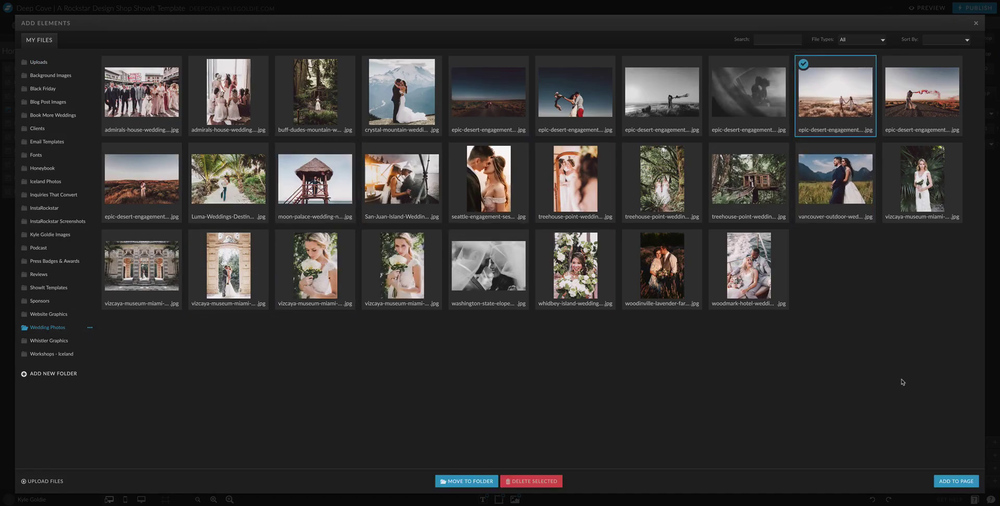
{"action": "left_click", "coordinate": [956, 481]}
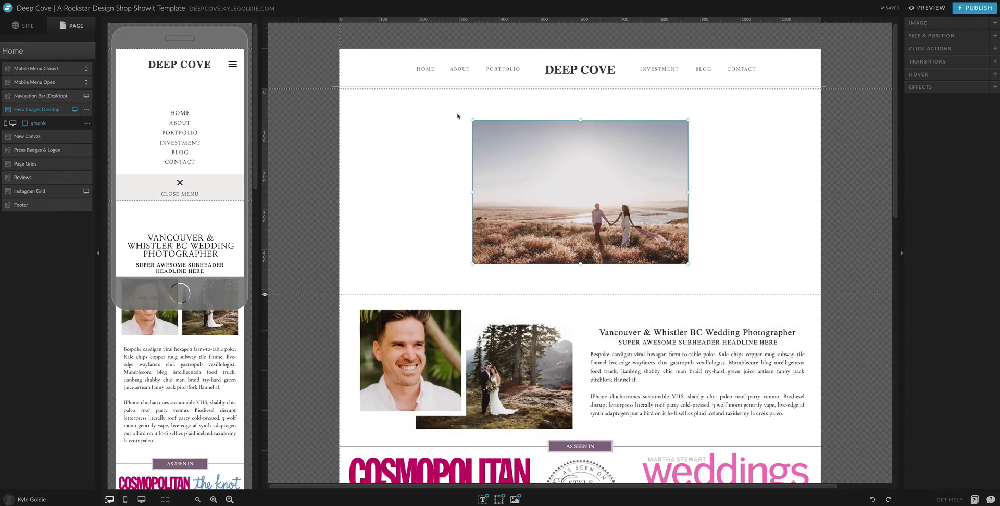
- Stretch the desert photo to 1359 × 511 and centre it on the hero canvas
{"action": "left_click_drag", "start_coordinate": [470, 122], "coordinate": [307, 89]}
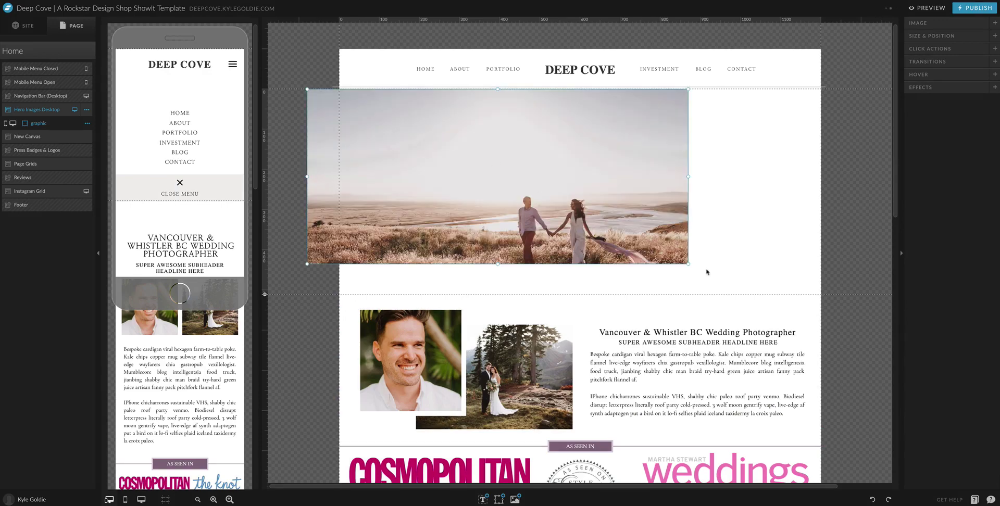
{"action": "left_click_drag", "start_coordinate": [686, 263], "coordinate": [851, 295]}
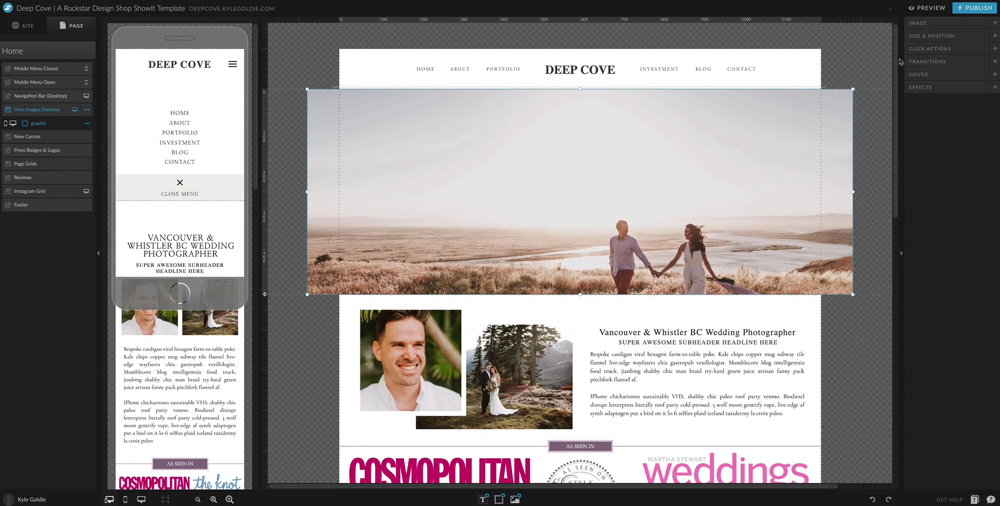
{"action": "left_click", "coordinate": [914, 36]}
{"action": "left_click", "coordinate": [963, 145]}
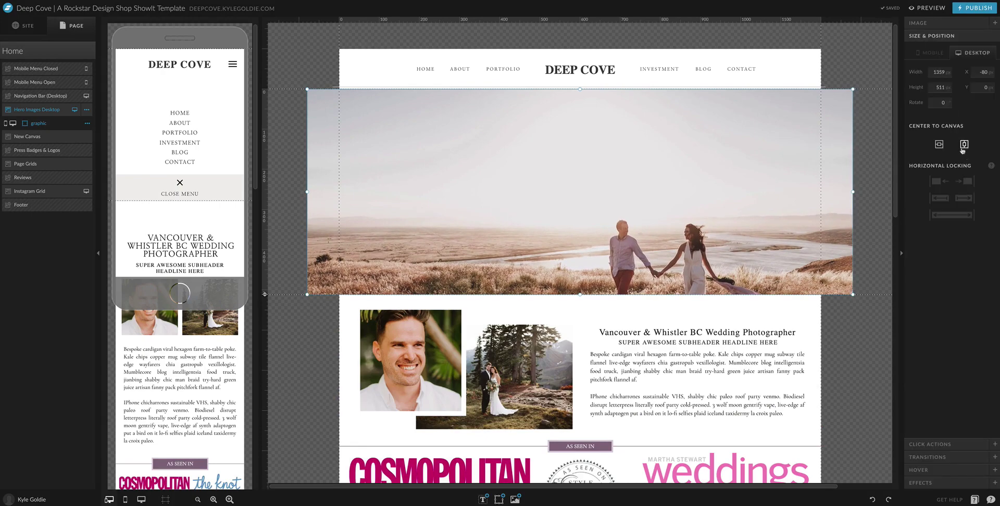
{"action": "left_click", "coordinate": [964, 145]}
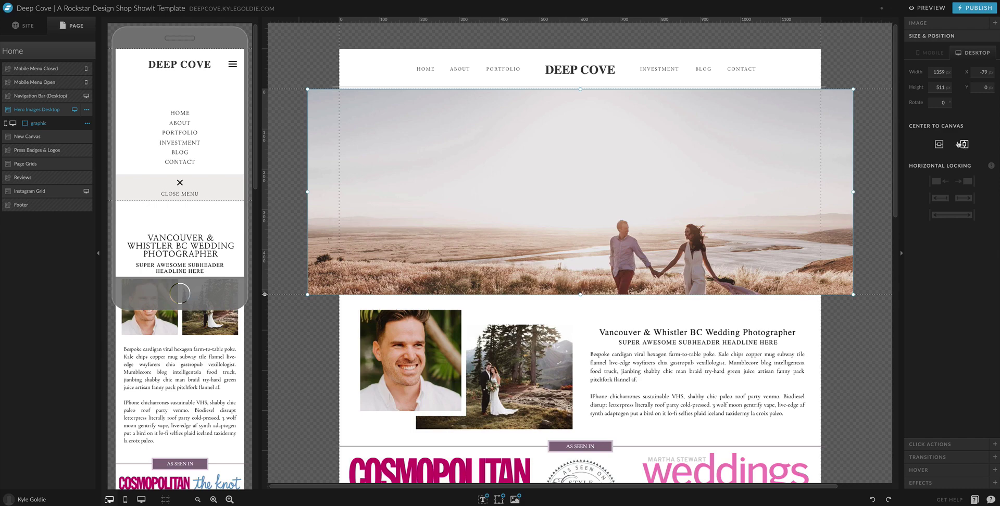
{"action": "left_click", "coordinate": [862, 147]}
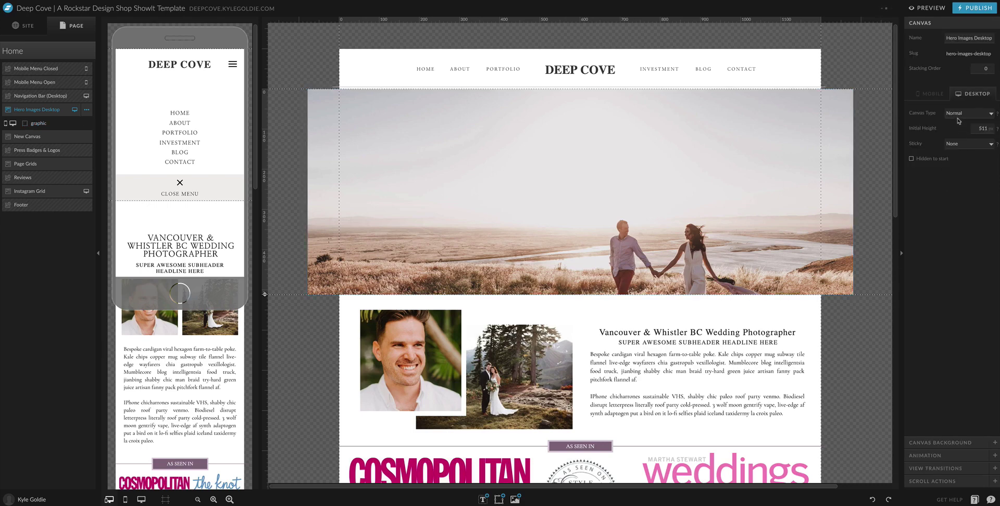
- Set the hero photo's Fill position to 90 so the couple fills the frame
{"action": "left_click", "coordinate": [778, 147]}
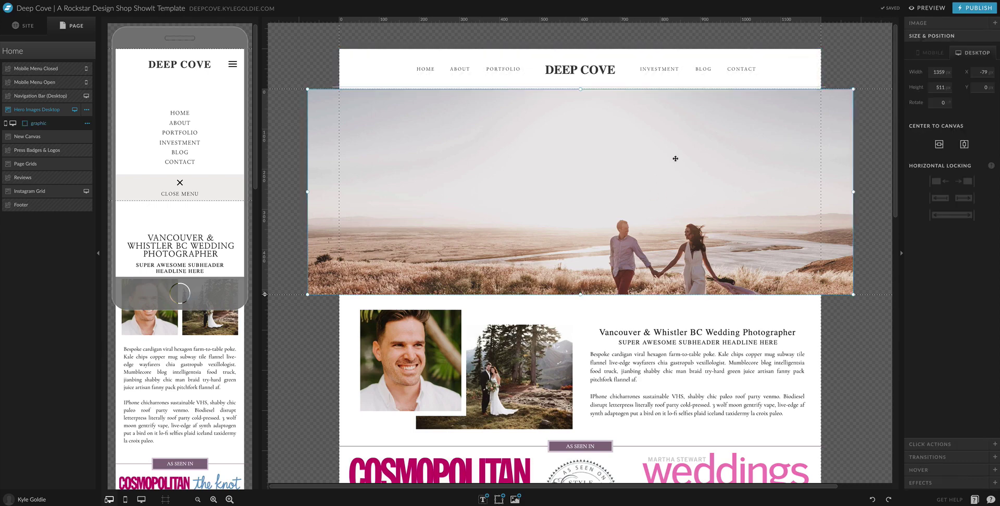
{"action": "left_click", "coordinate": [937, 23]}
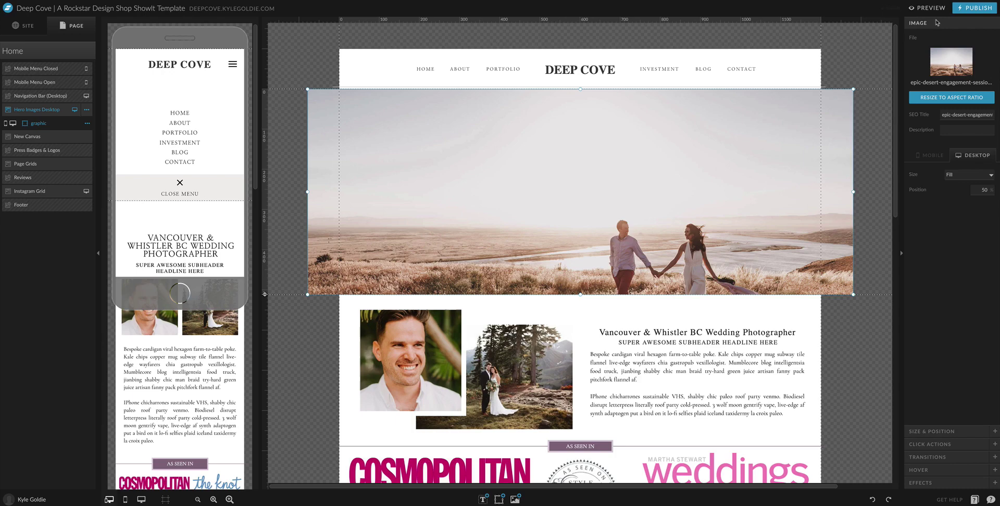
{"action": "left_click", "coordinate": [990, 189]}
{"action": "left_click", "coordinate": [980, 213]}
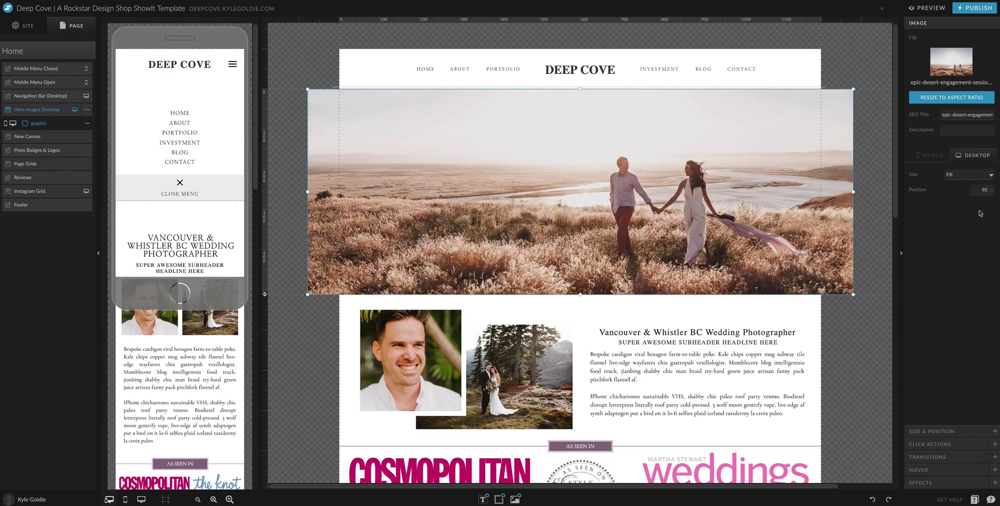
{"action": "left_click", "coordinate": [989, 191]}
{"action": "left_click", "coordinate": [989, 191]}
{"action": "left_click", "coordinate": [989, 192]}
{"action": "left_click", "coordinate": [989, 189]}
{"action": "left_click", "coordinate": [989, 188]}
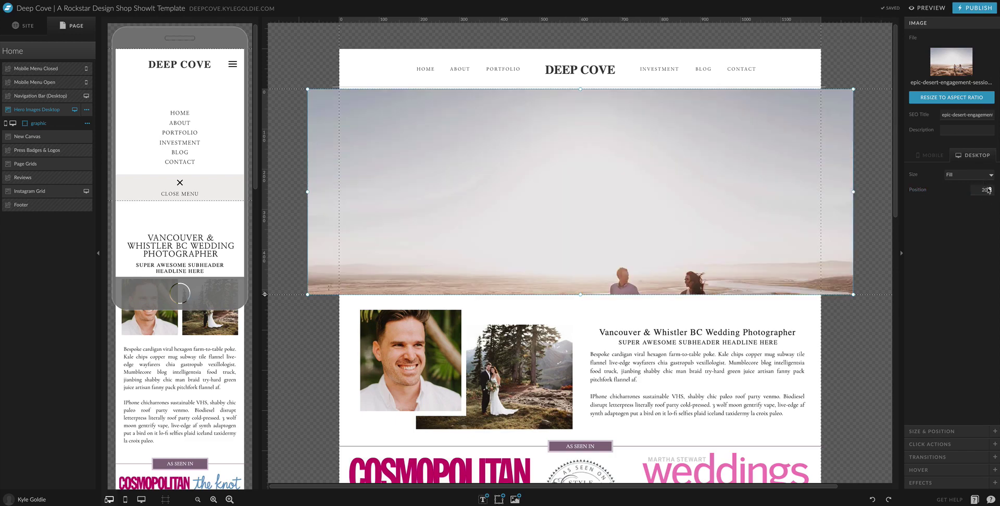
{"action": "left_click", "coordinate": [988, 190]}
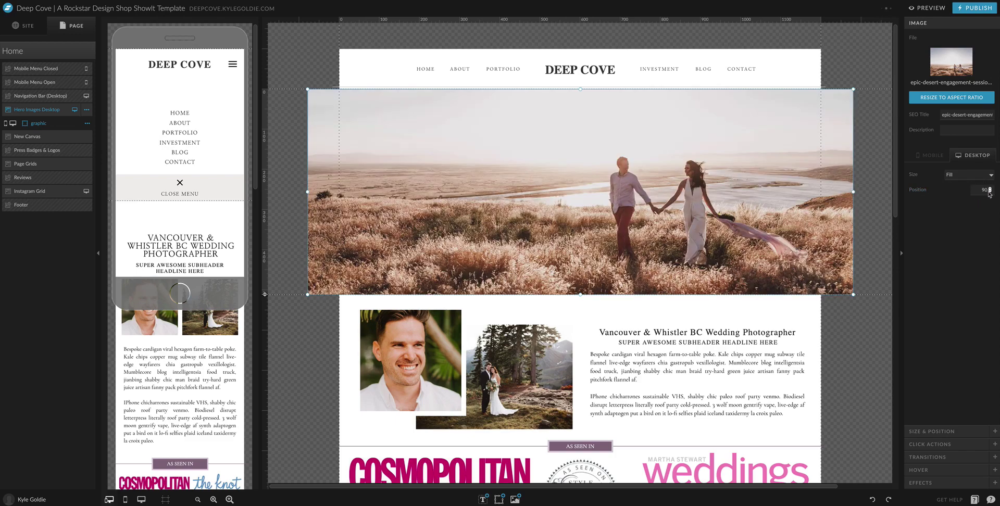
- Check the repositioned photo and open a preview of the site
{"action": "left_click", "coordinate": [885, 218]}
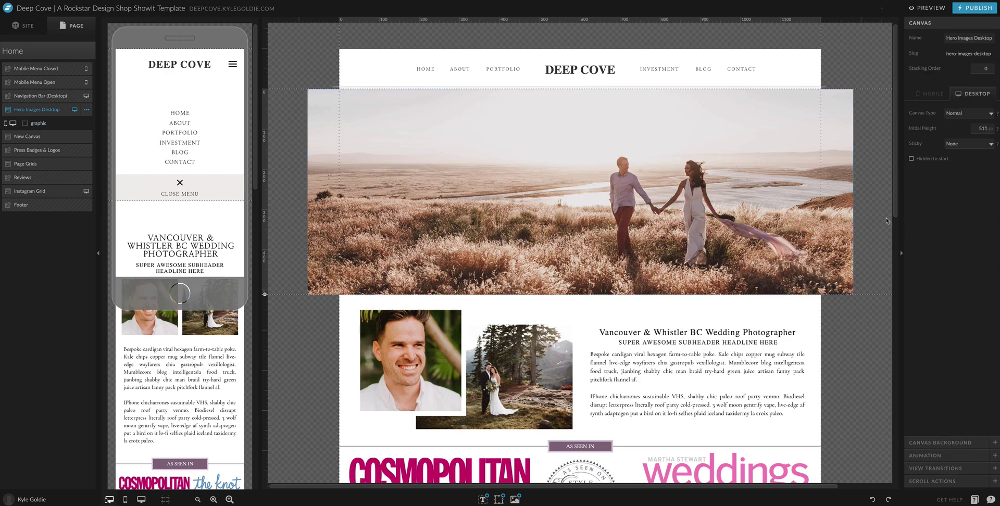
{"action": "left_click", "coordinate": [661, 217]}
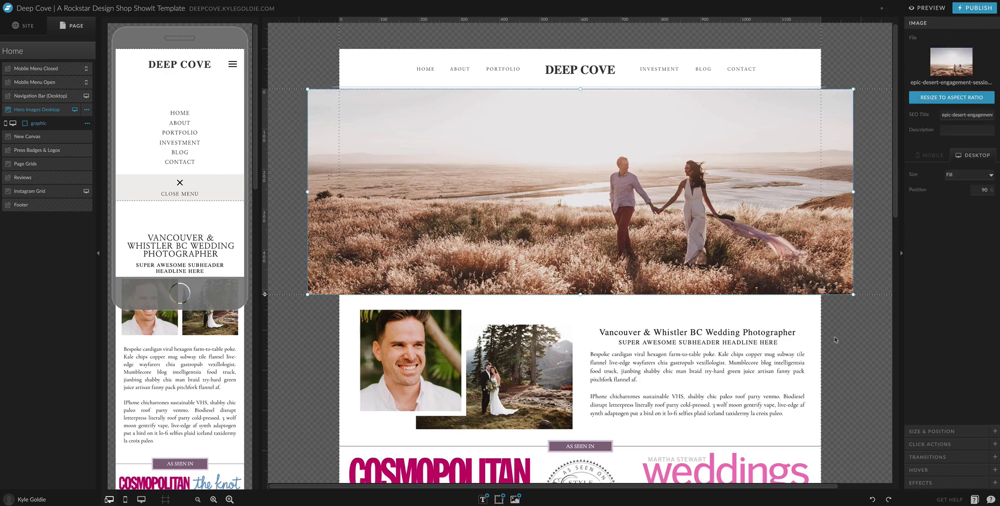
{"action": "left_click", "coordinate": [857, 223]}
{"action": "left_click", "coordinate": [928, 7]}
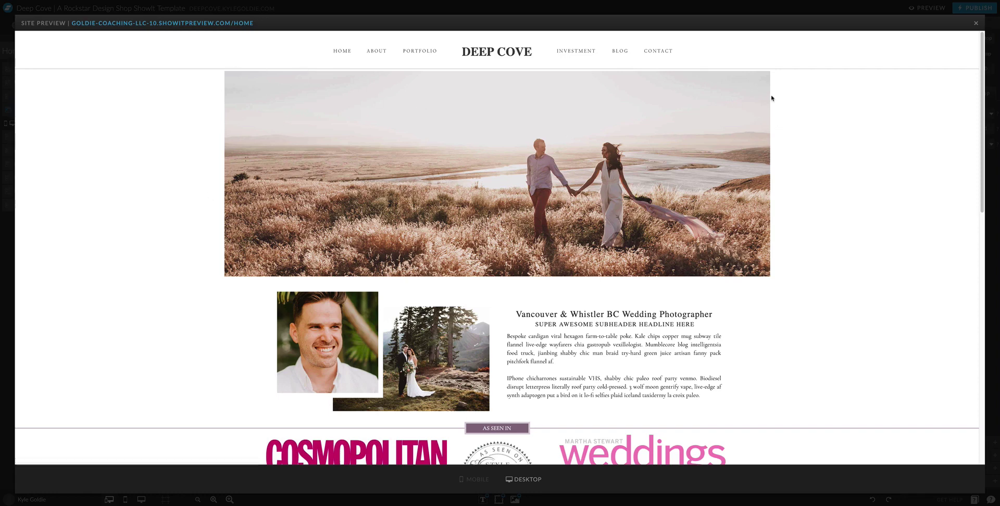
{"action": "left_click", "coordinate": [975, 23]}
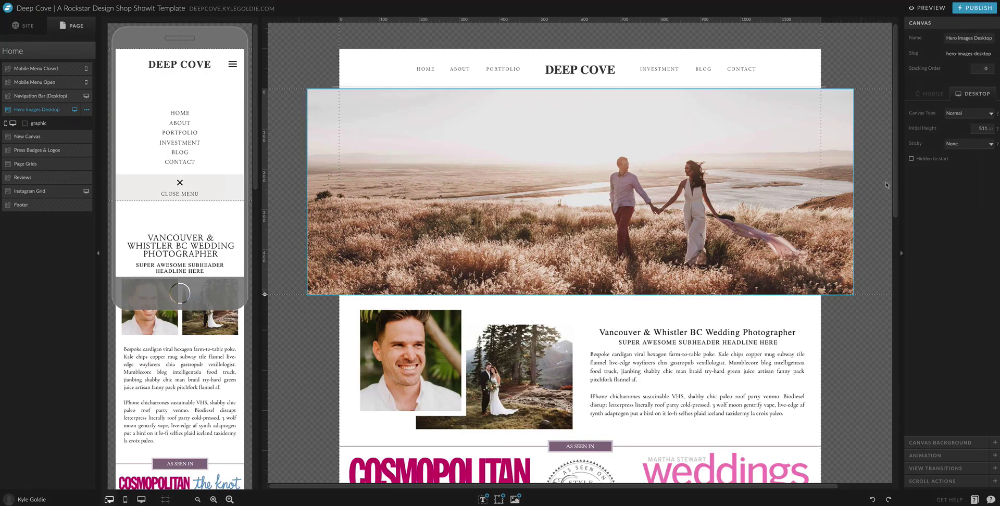
{"action": "left_click", "coordinate": [848, 203]}
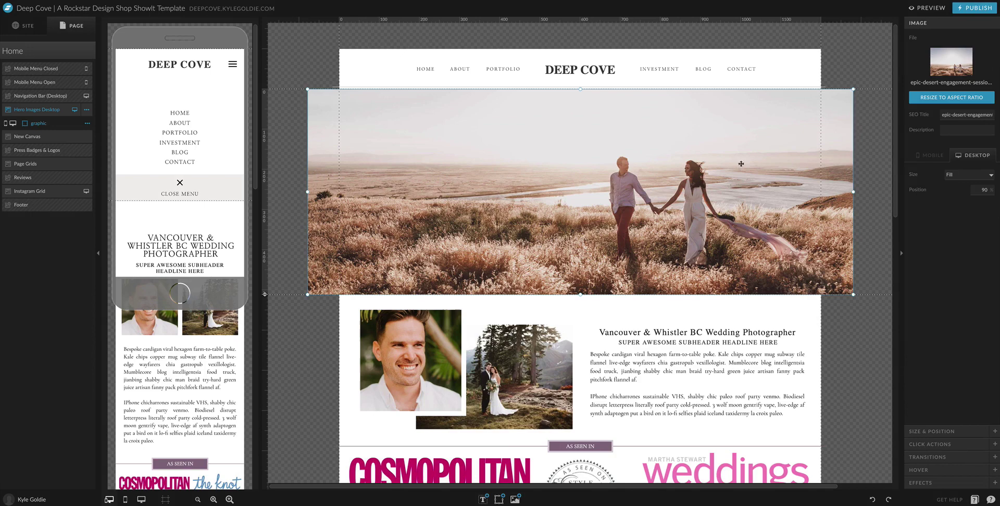
{"action": "left_click_drag", "start_coordinate": [990, 192], "coordinate": [978, 223]}
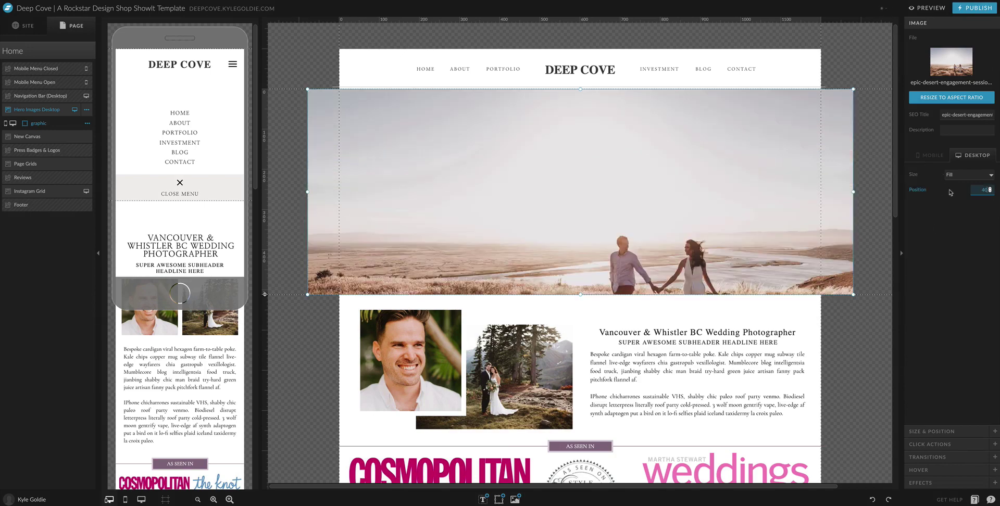
{"action": "left_click", "coordinate": [988, 191]}
{"action": "left_click_drag", "start_coordinate": [989, 190], "coordinate": [962, 224]}
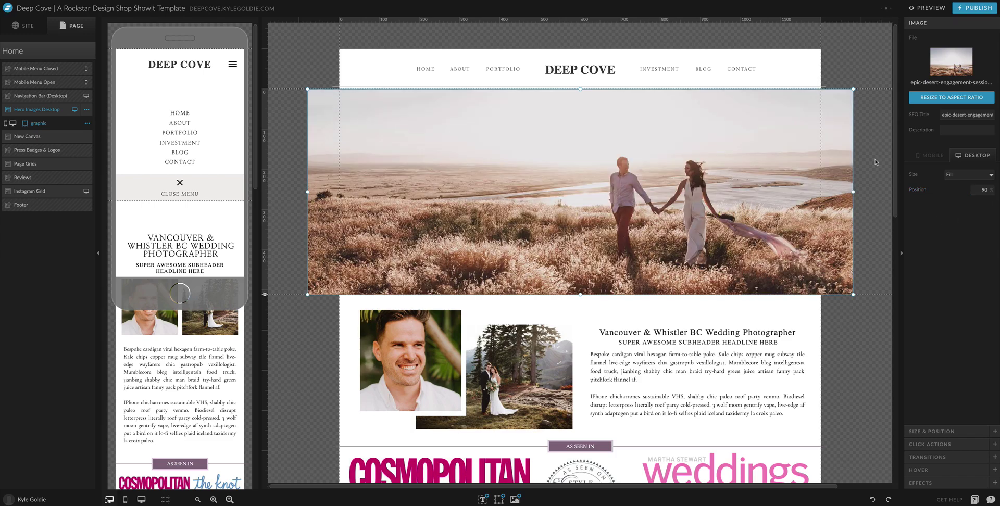
{"action": "left_click", "coordinate": [882, 38]}
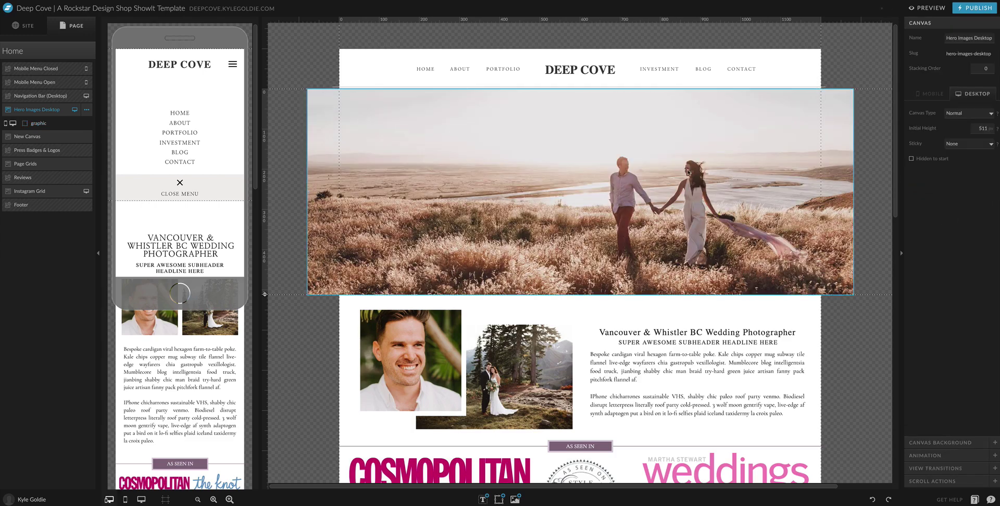